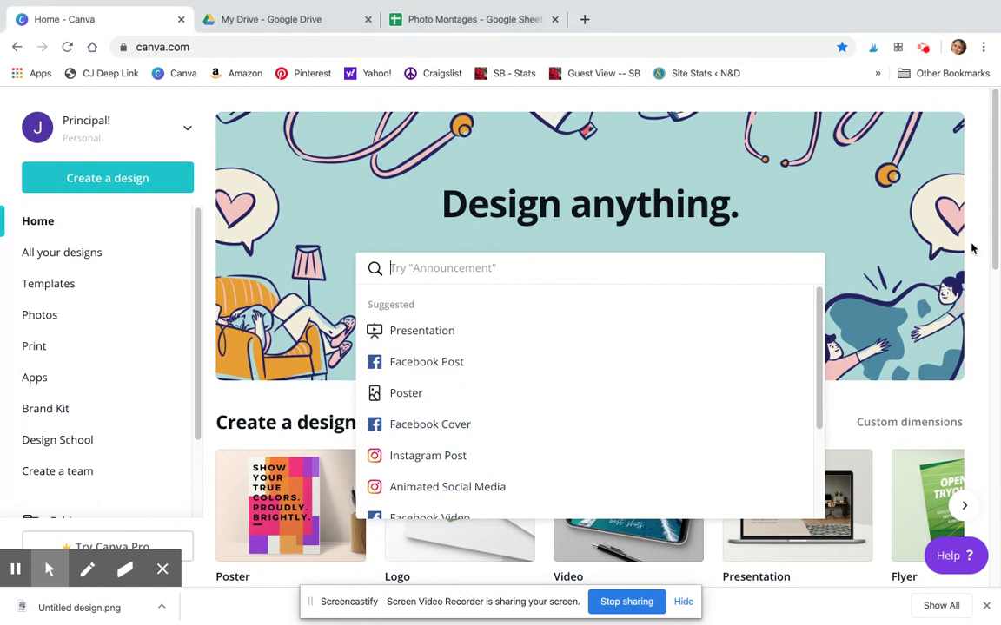
- Switch to the Photo Montages sheet and review the column A words and Group 1 names
{"action": "left_click", "coordinate": [957, 400]}
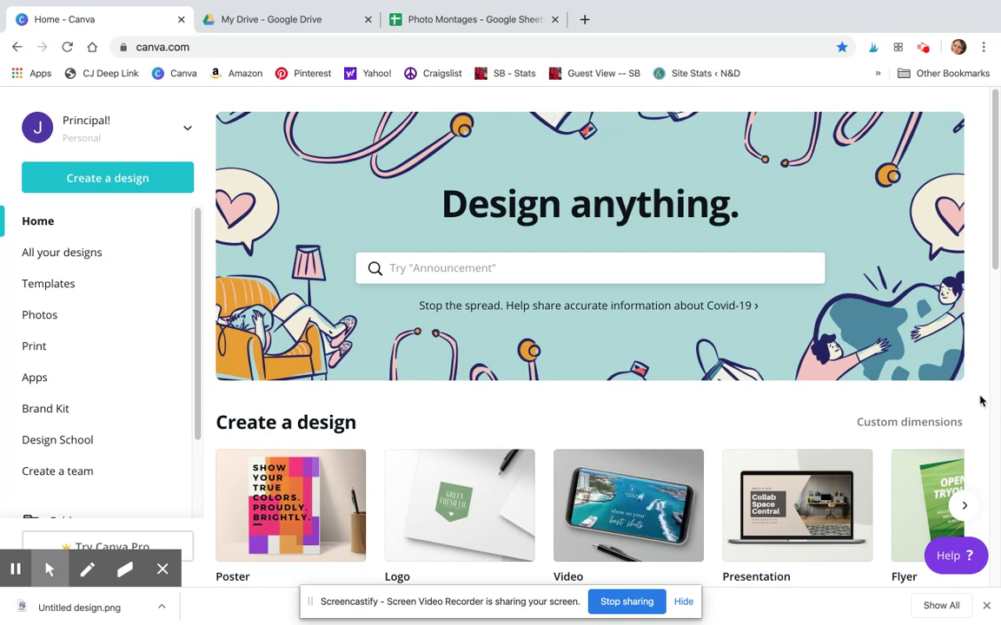
{"action": "left_click", "coordinate": [454, 24]}
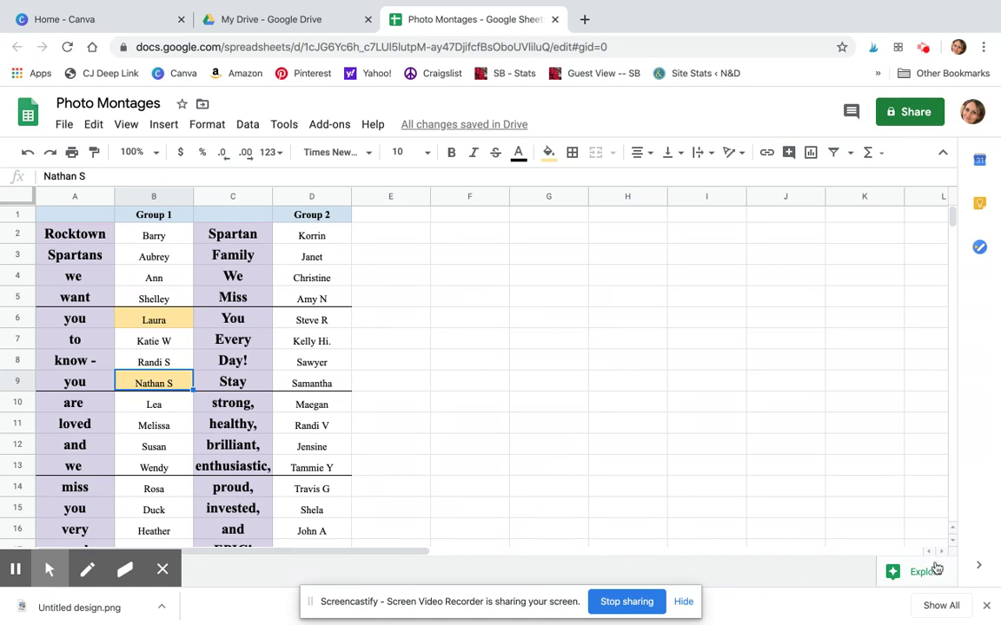
{"action": "left_click", "coordinate": [681, 605]}
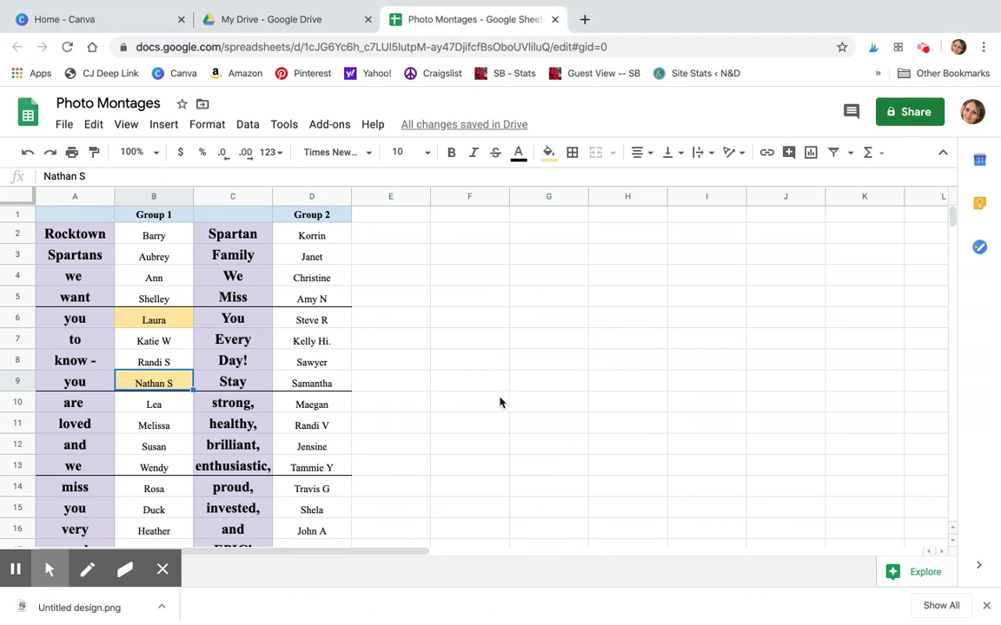
{"action": "left_click", "coordinate": [103, 235]}
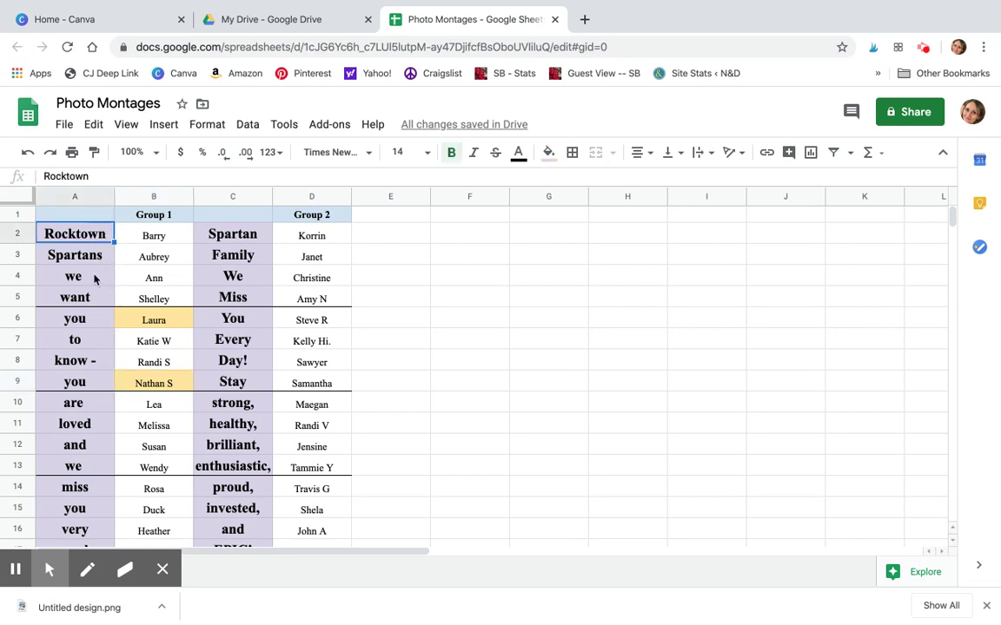
{"action": "left_click", "coordinate": [97, 469]}
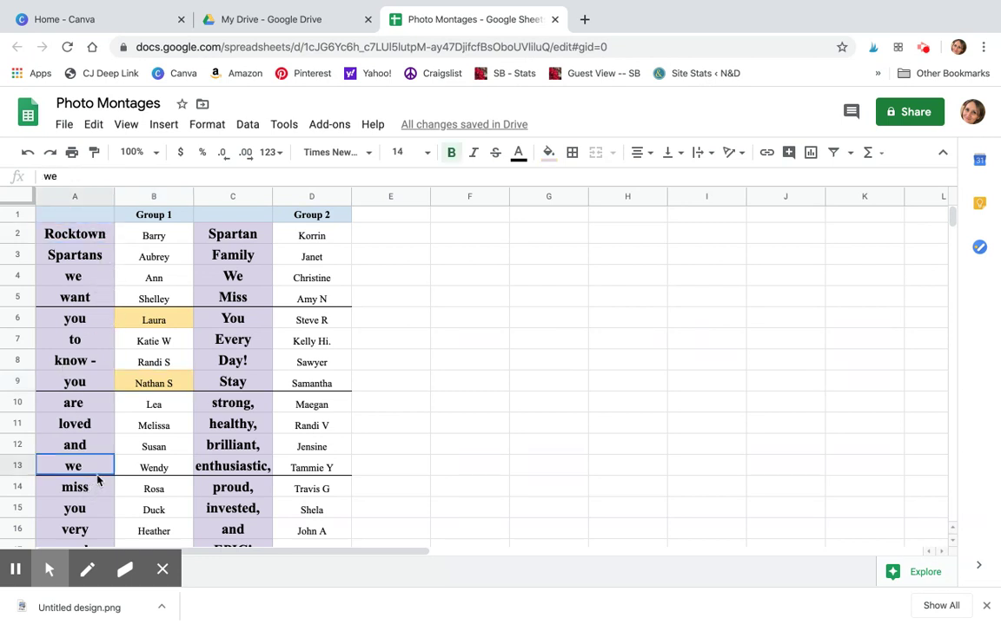
{"action": "key", "text": "Down"}
{"action": "key", "text": "Down"}
{"action": "key", "text": "Down"}
{"action": "key", "text": "Down"}
{"action": "key", "text": "Down"}
{"action": "key", "text": "Down"}
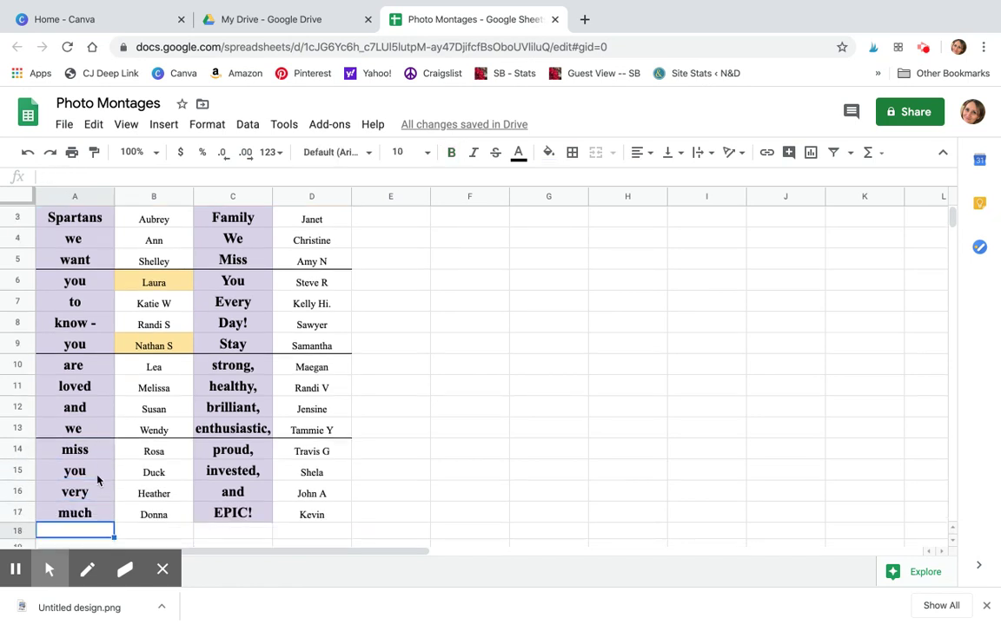
{"action": "scroll", "coordinate": [113, 478], "scroll_direction": "up", "scroll_amount": 3}
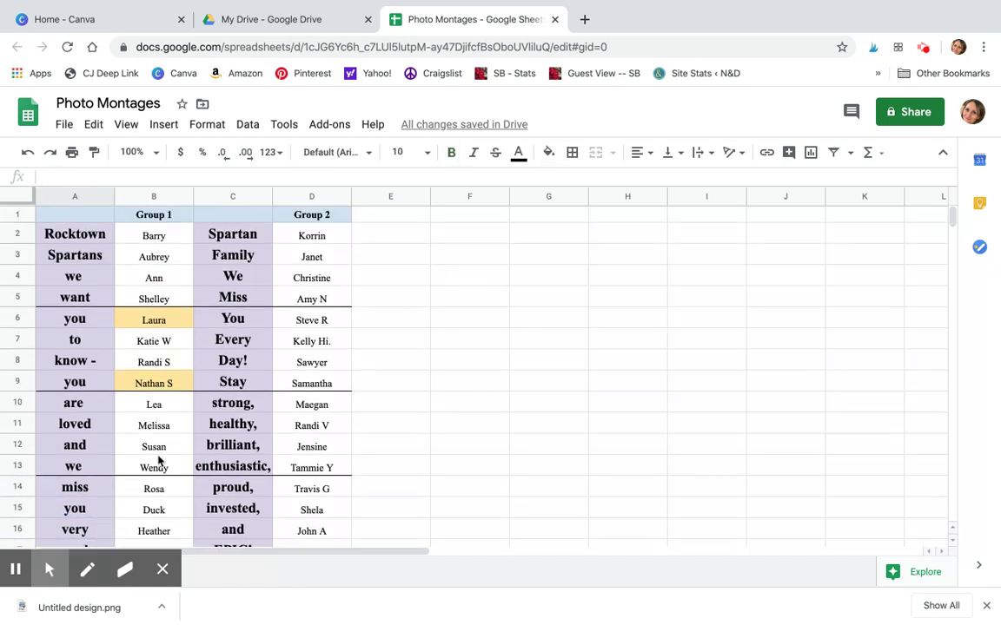
{"action": "left_click", "coordinate": [165, 238]}
{"action": "left_click", "coordinate": [164, 258]}
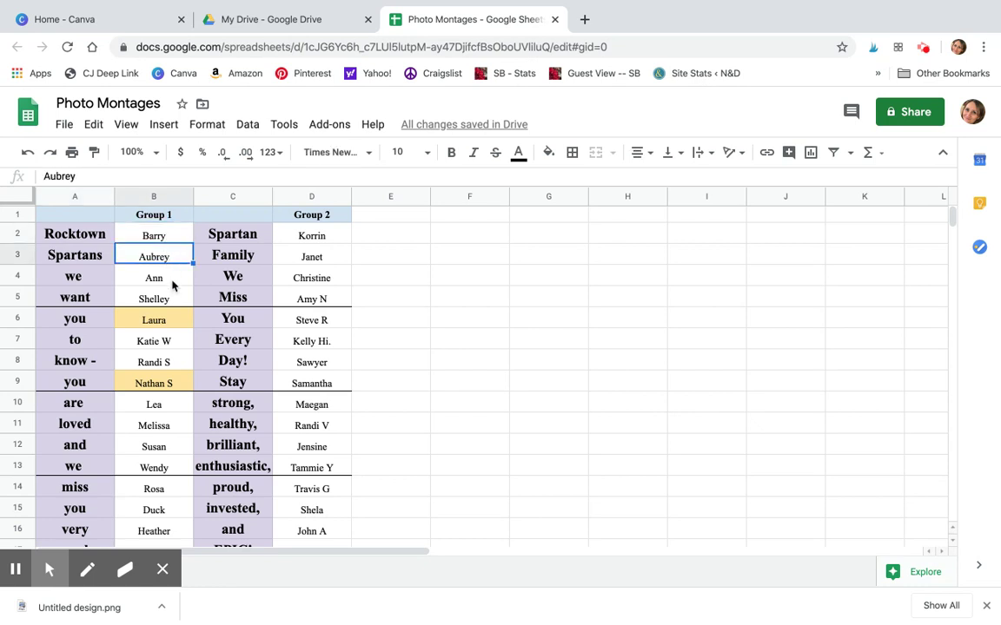
{"action": "left_click", "coordinate": [170, 280]}
- Fill Group 2 cells D5 and D6 light yellow, then return to the Canva home page
{"action": "left_click", "coordinate": [335, 299]}
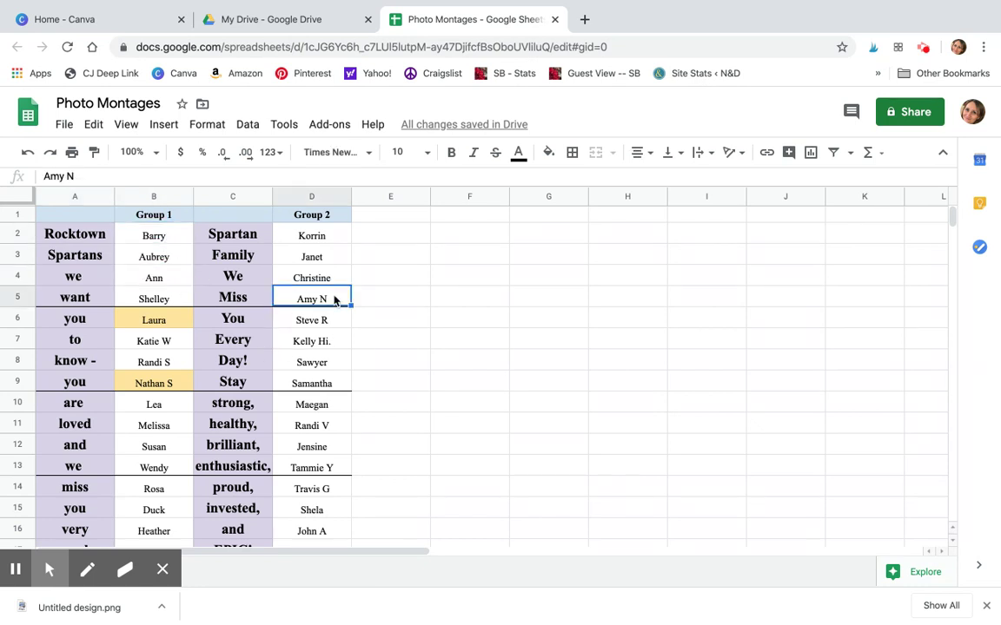
{"action": "left_click", "coordinate": [549, 154]}
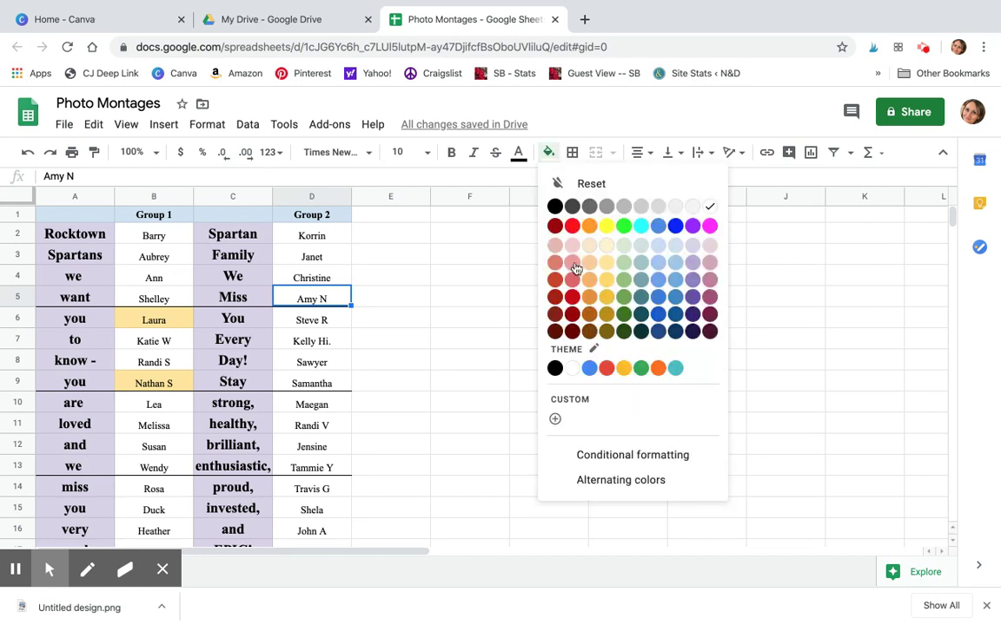
{"action": "left_click", "coordinate": [610, 265]}
{"action": "left_click", "coordinate": [318, 320]}
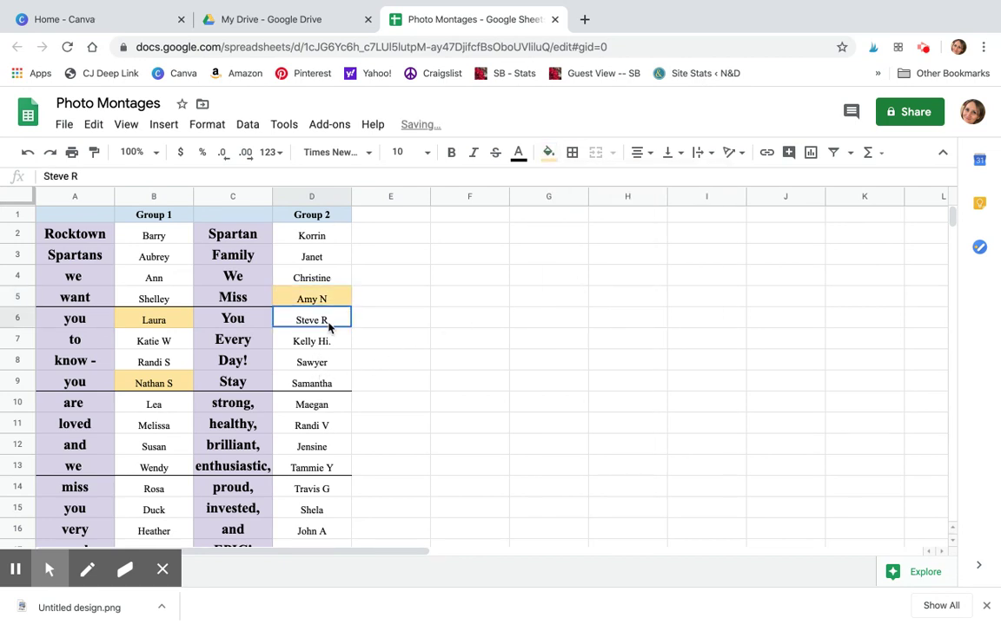
{"action": "left_click", "coordinate": [547, 153]}
{"action": "left_click", "coordinate": [607, 263]}
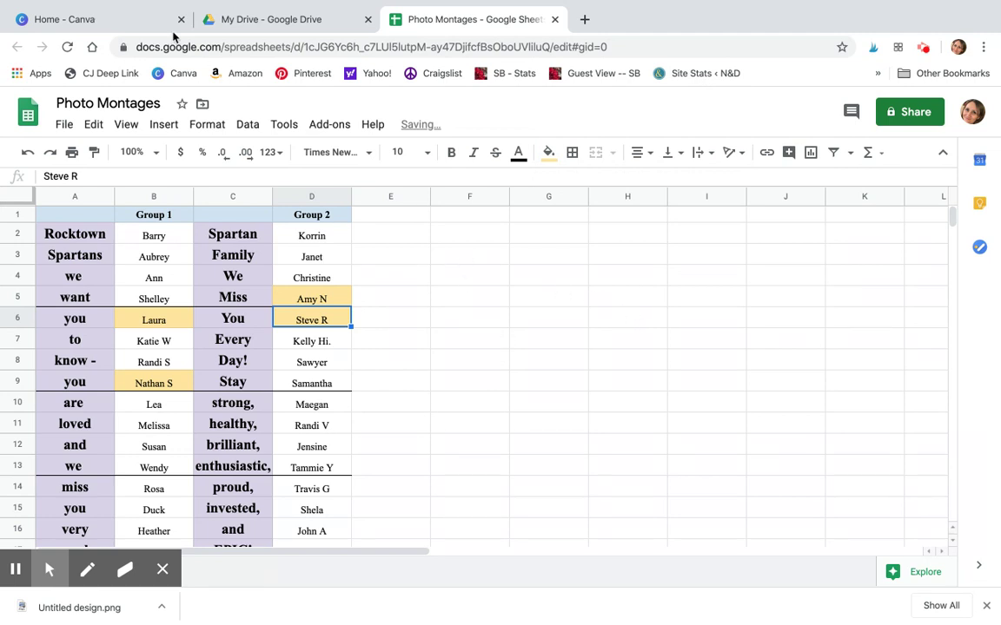
{"action": "left_click", "coordinate": [79, 25]}
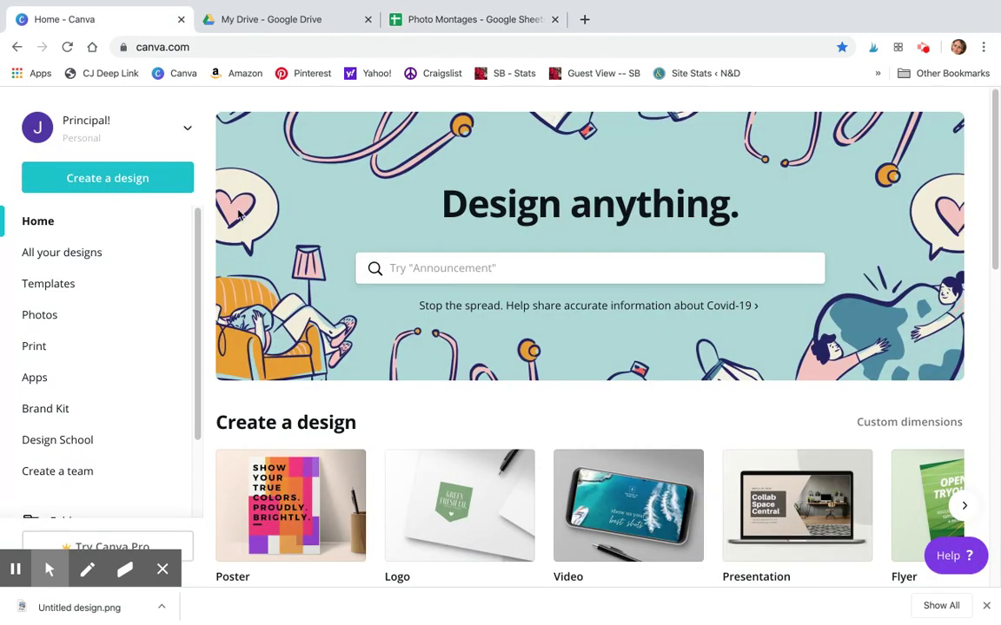
- Create a new Instagram Post design by searching design types for 'in'
{"action": "left_click", "coordinate": [99, 178]}
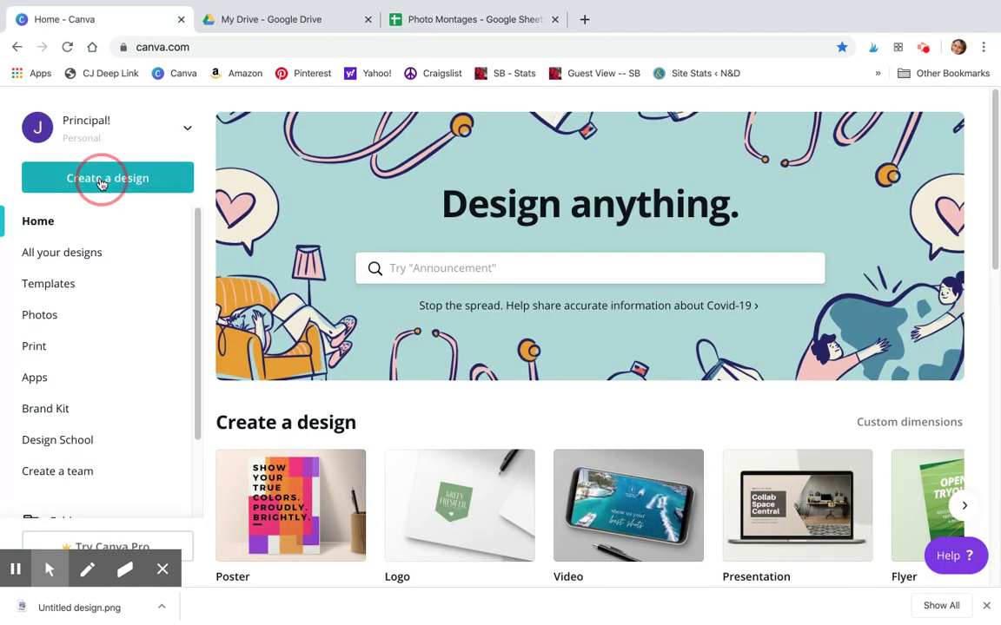
{"action": "left_click", "coordinate": [91, 220]}
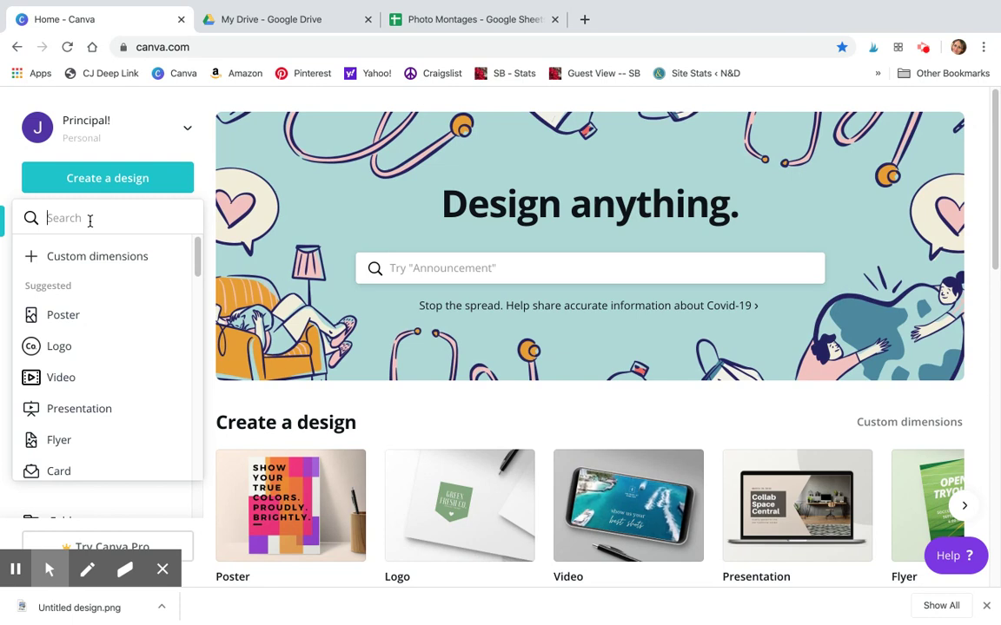
{"action": "type", "text": "in"}
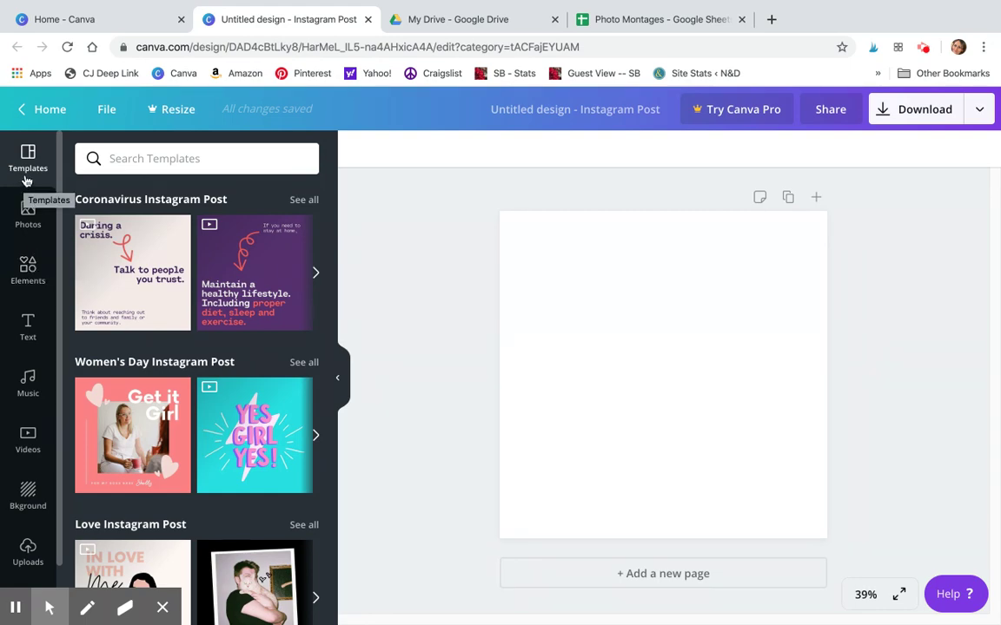
- Add the 4x4 grid layout from Elements to the Instagram page
{"action": "left_click", "coordinate": [29, 268]}
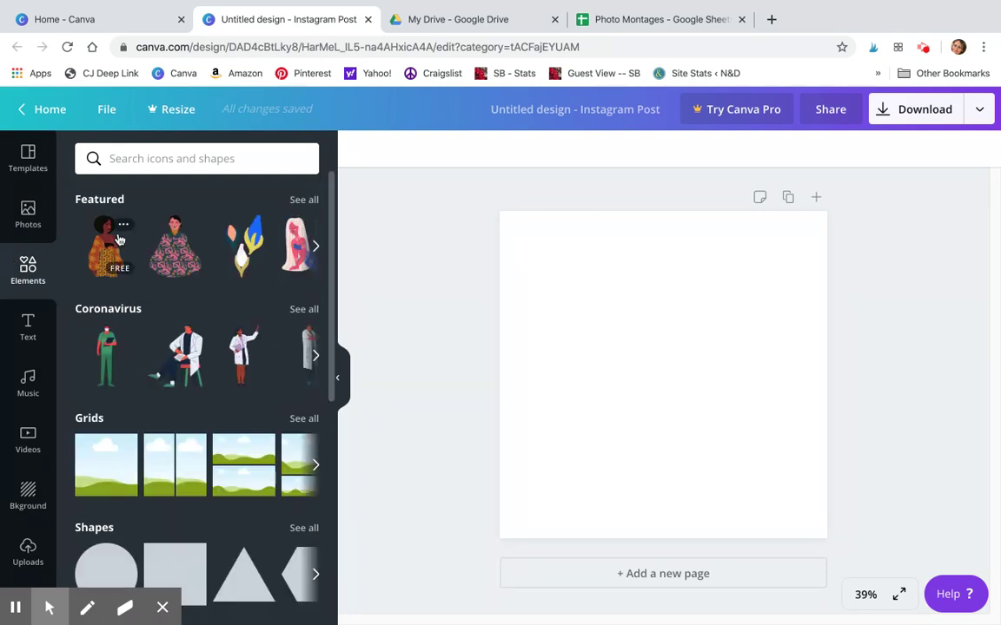
{"action": "left_click", "coordinate": [303, 420]}
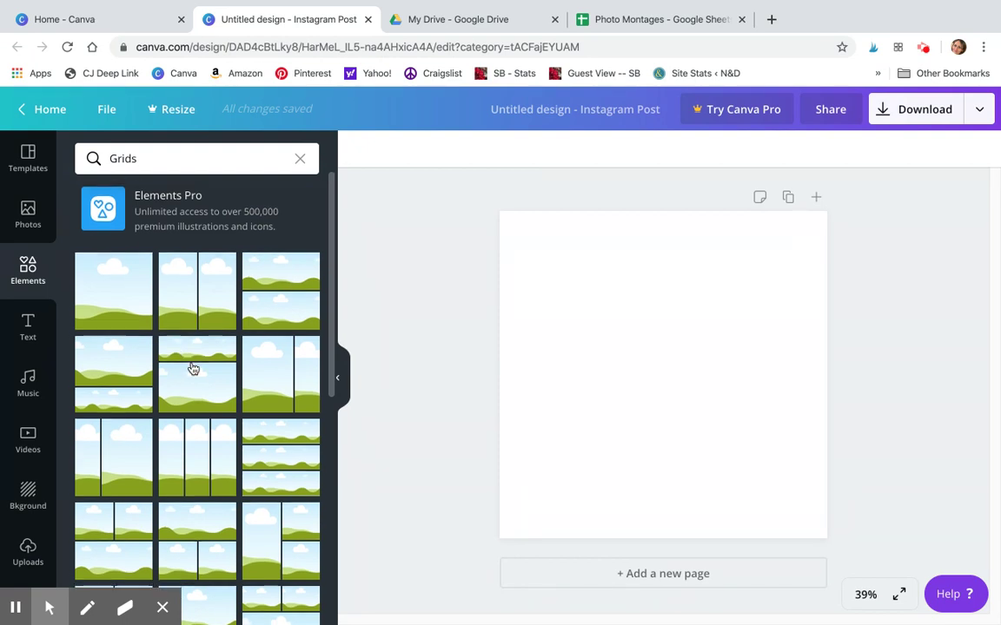
{"action": "scroll", "coordinate": [191, 370], "scroll_direction": "down", "scroll_amount": 10}
{"action": "scroll", "coordinate": [193, 370], "scroll_direction": "down", "scroll_amount": 5}
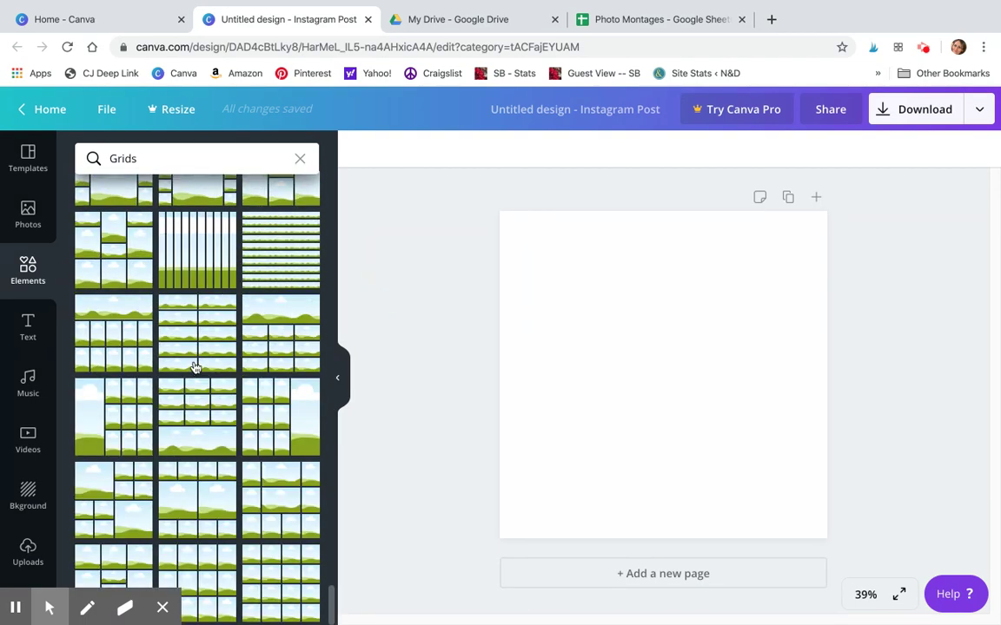
{"action": "left_click_drag", "start_coordinate": [280, 584], "coordinate": [651, 370]}
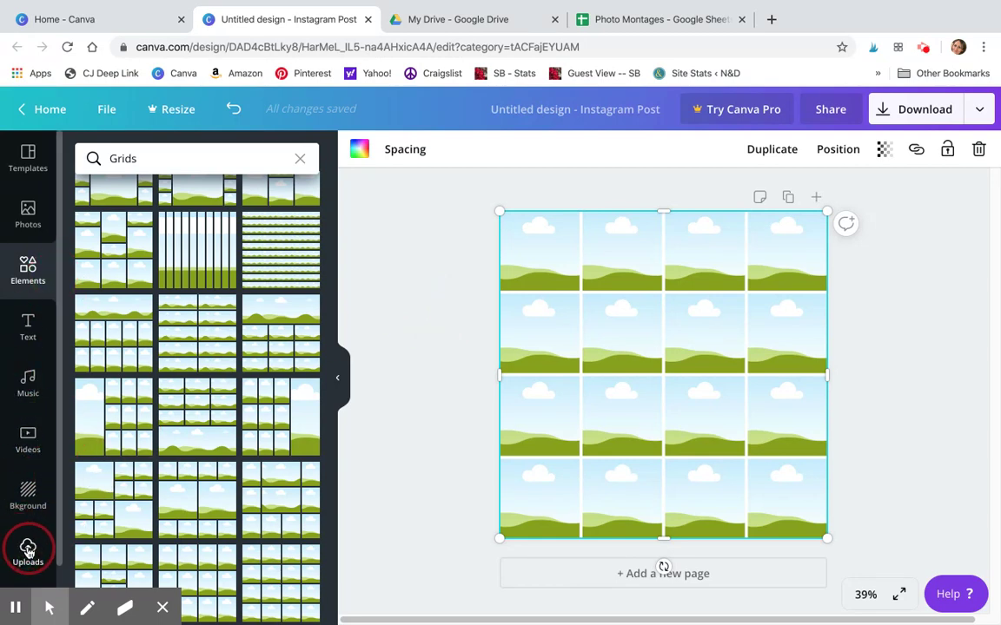
{"action": "left_click", "coordinate": [27, 551]}
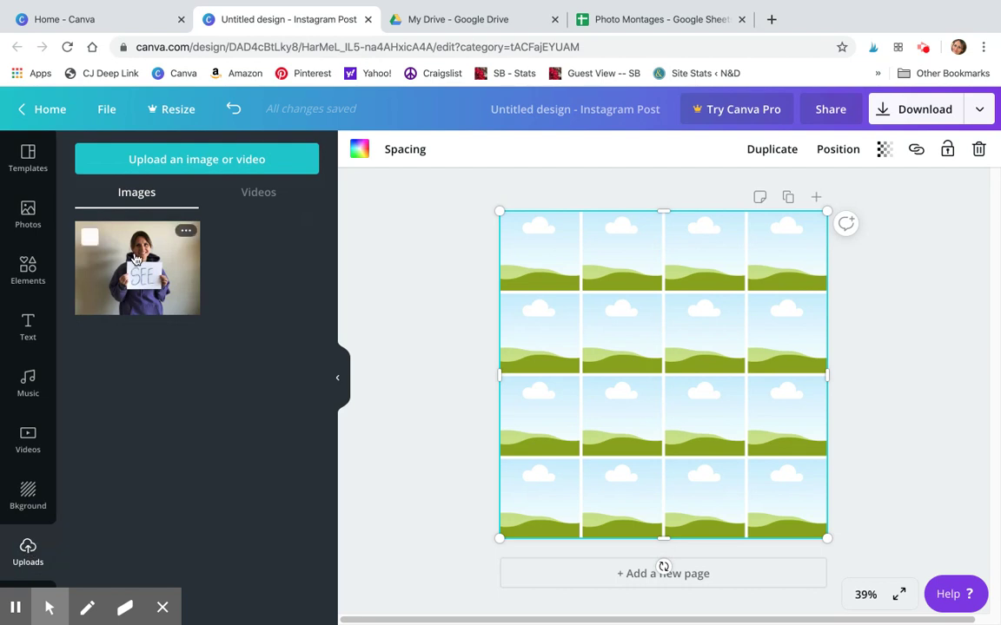
- Upload IMG_4983.jpg, the staff photo holding the word brilliant
{"action": "left_click", "coordinate": [211, 163]}
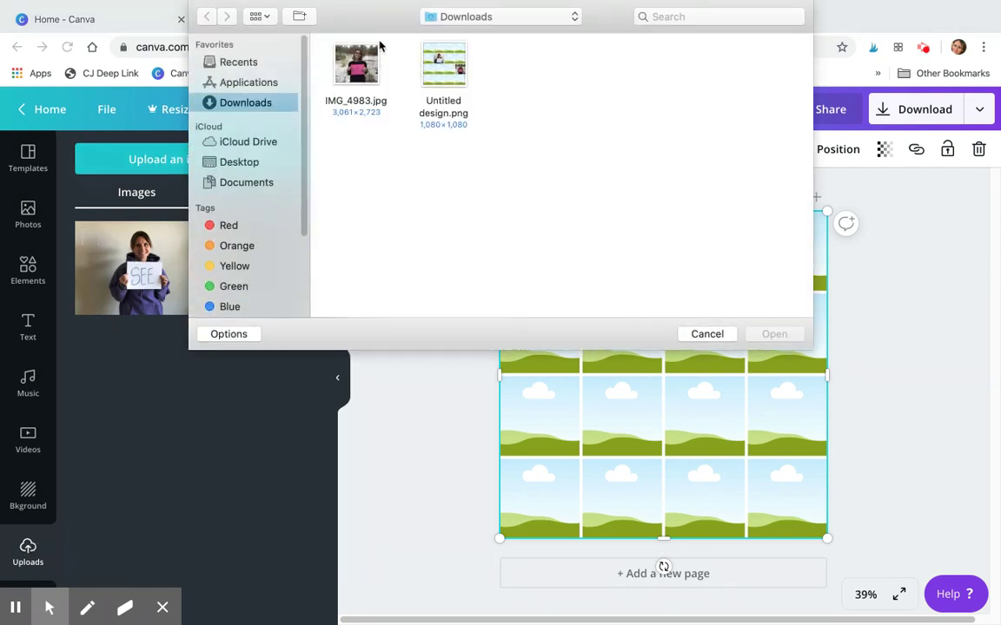
{"action": "left_click", "coordinate": [361, 69]}
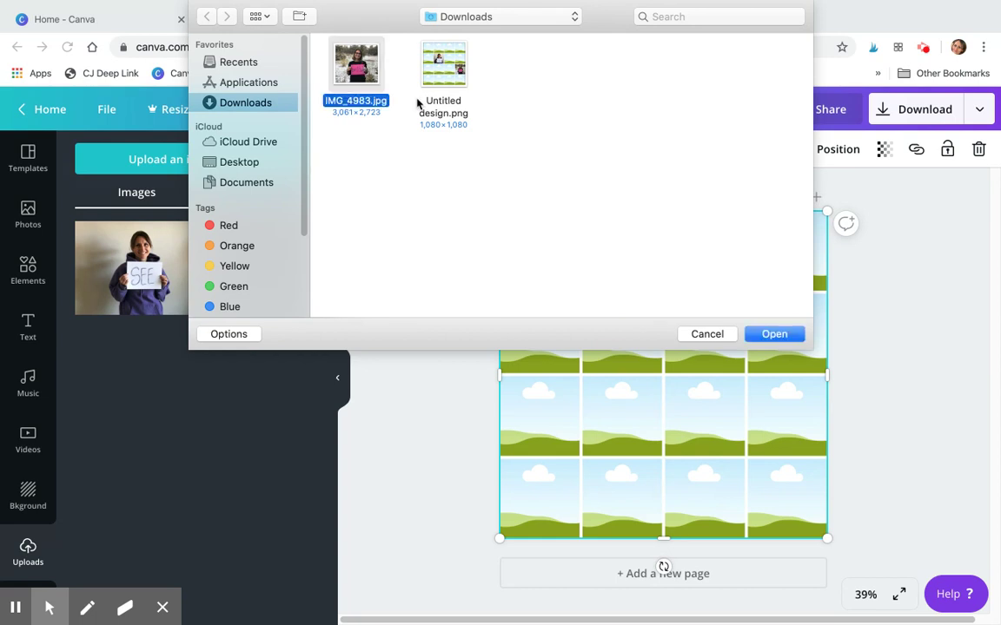
{"action": "left_click", "coordinate": [787, 339]}
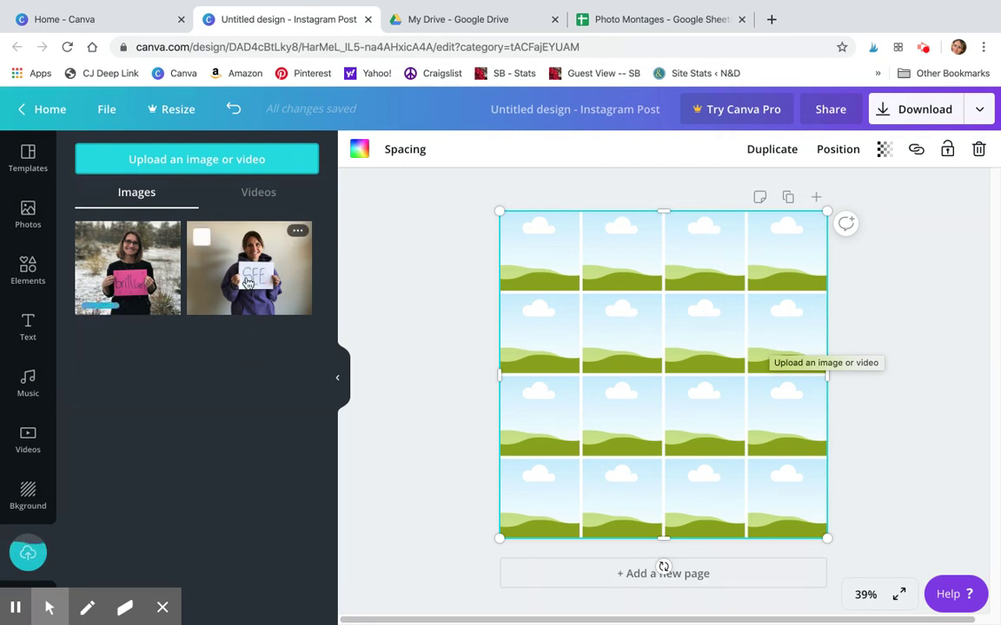
- Remove the SEE photo from row 3, column 3, re-add it and crop all four sides
{"action": "left_click_drag", "start_coordinate": [249, 279], "coordinate": [707, 413]}
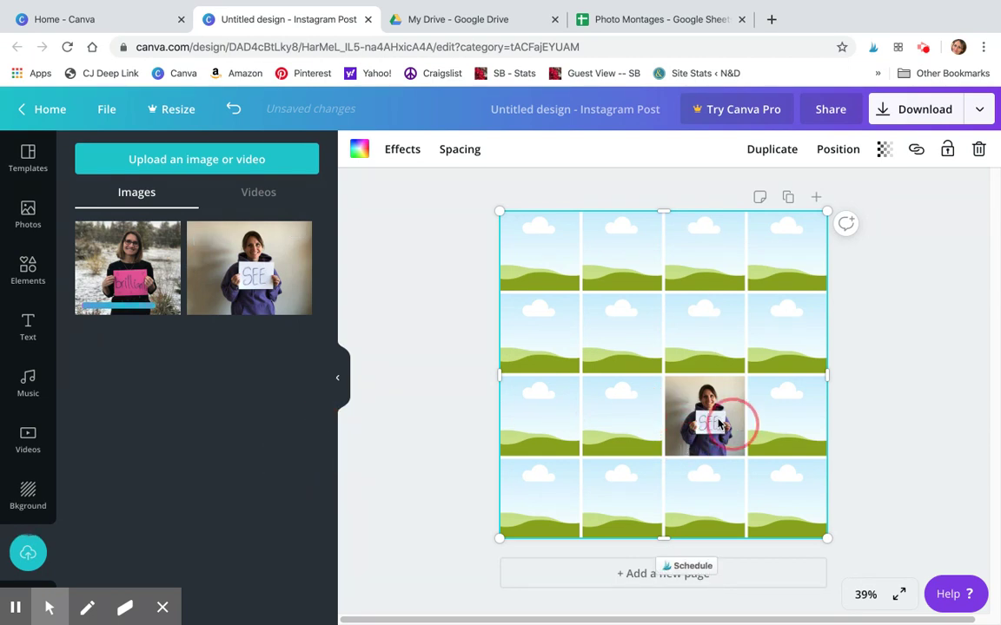
{"action": "double_click", "coordinate": [711, 422]}
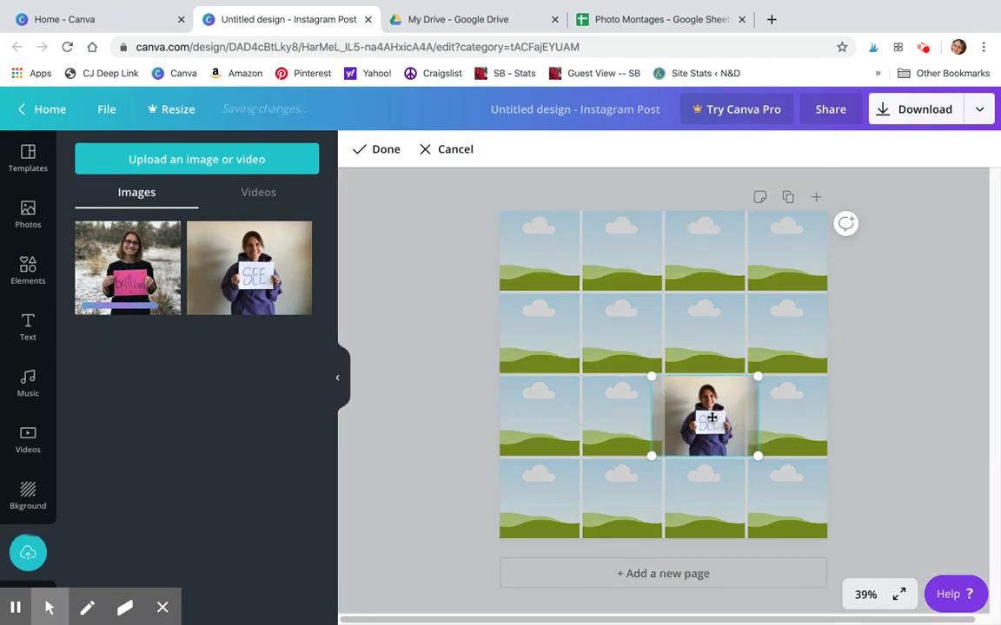
{"action": "key", "text": "Delete"}
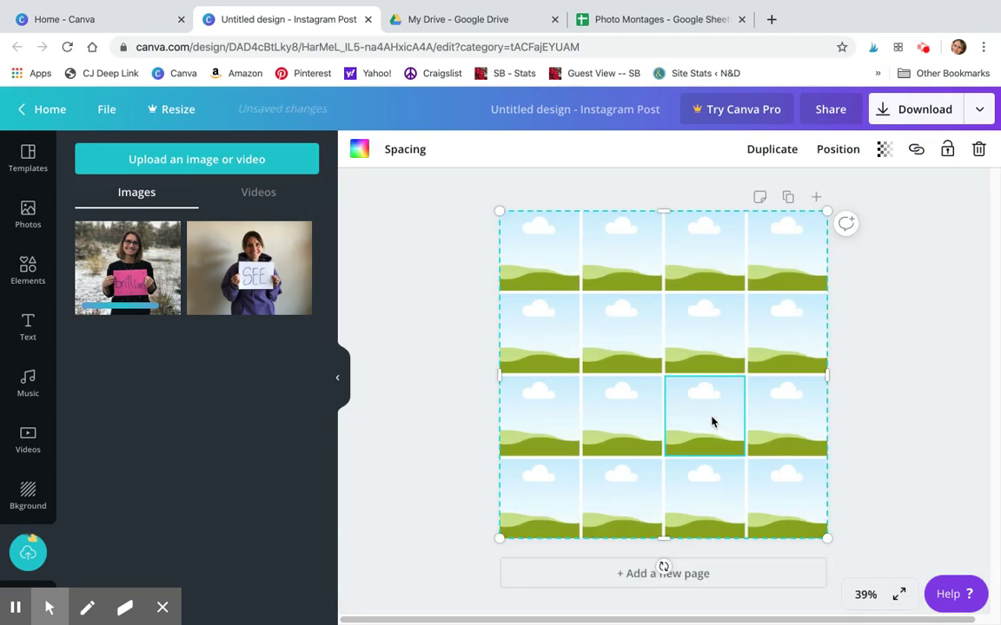
{"action": "left_click", "coordinate": [249, 274]}
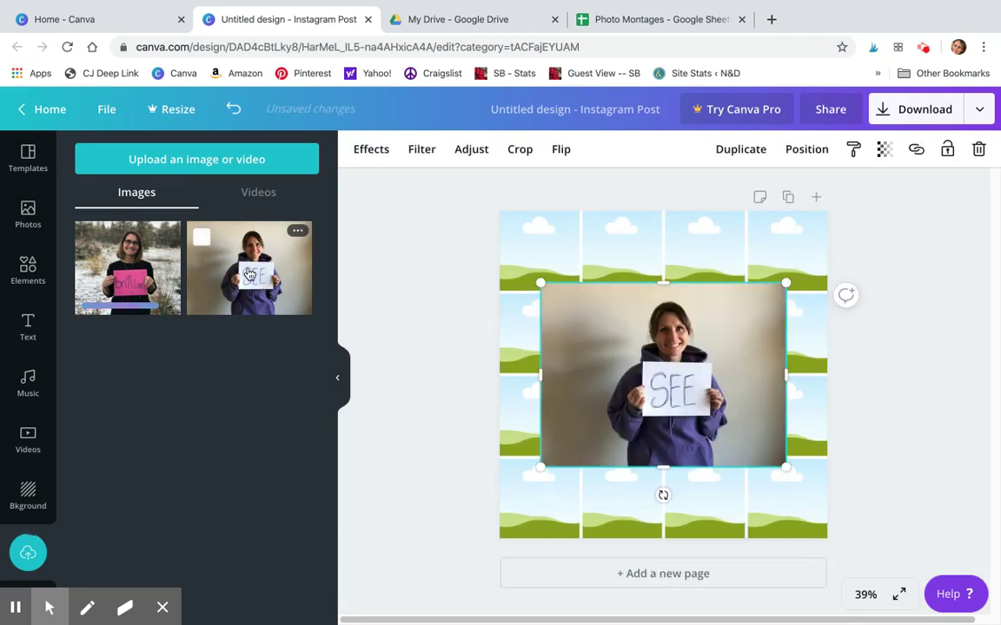
{"action": "left_click_drag", "start_coordinate": [665, 279], "coordinate": [665, 302]}
{"action": "left_click_drag", "start_coordinate": [661, 467], "coordinate": [664, 421]}
{"action": "left_click_drag", "start_coordinate": [787, 354], "coordinate": [728, 357]}
{"action": "left_click_drag", "start_coordinate": [538, 366], "coordinate": [649, 348]}
- Drop the SEE photo into row 2, column 2 and the brilliant photo into row 4, column 3
{"action": "left_click_drag", "start_coordinate": [640, 338], "coordinate": [641, 340]}
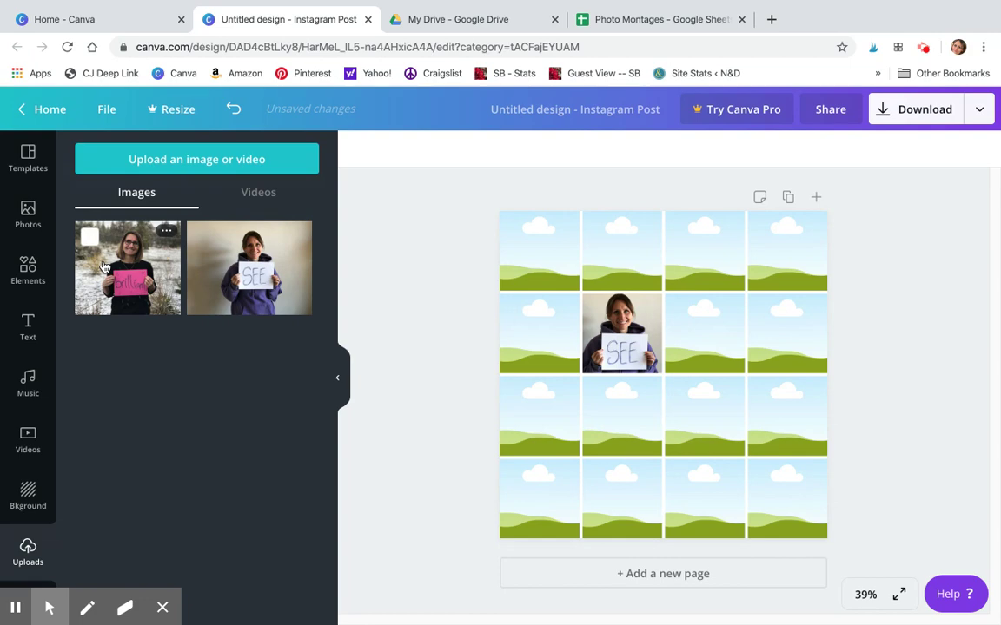
{"action": "left_click", "coordinate": [139, 297]}
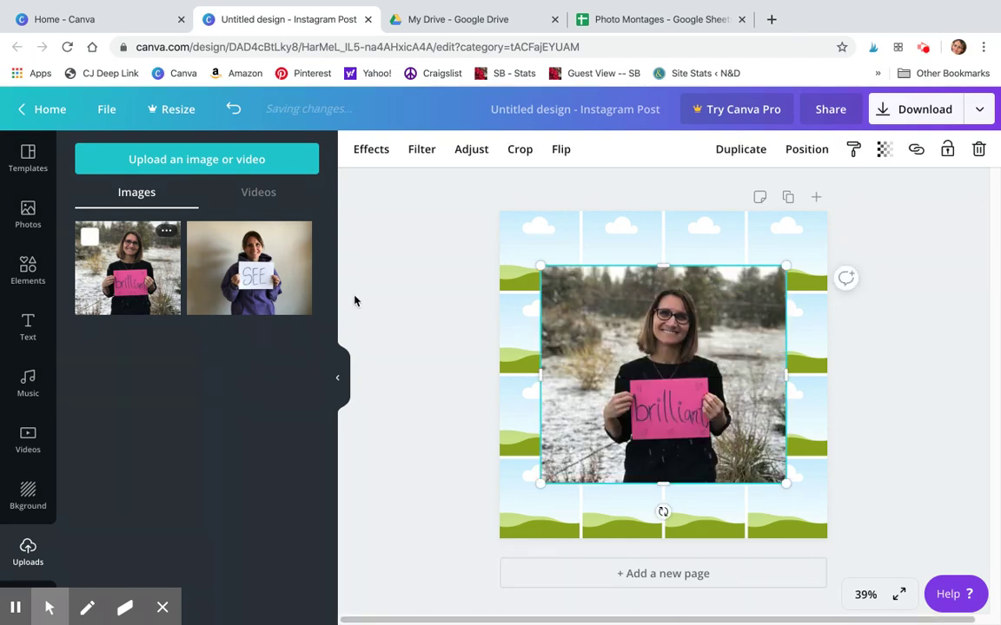
{"action": "left_click_drag", "start_coordinate": [607, 397], "coordinate": [711, 489]}
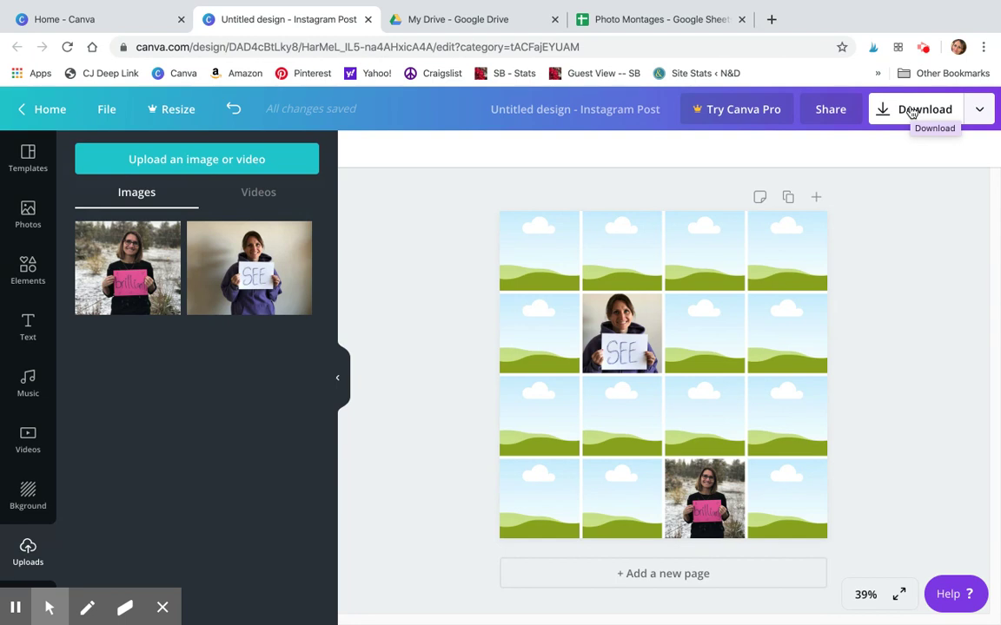
- Download the grid design as a 1080 x 1080 PNG file
{"action": "left_click", "coordinate": [911, 113]}
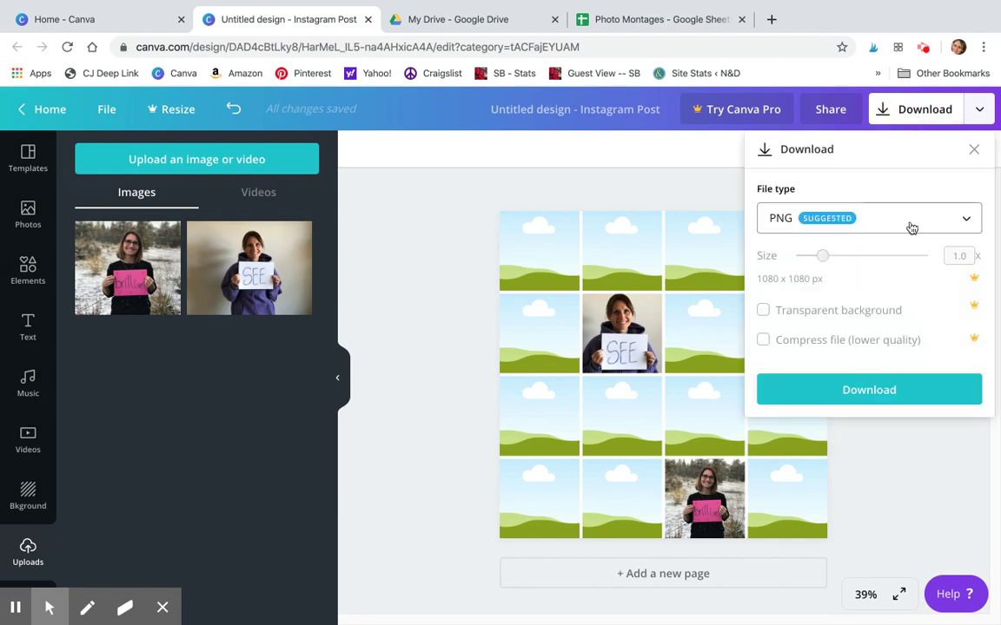
{"action": "left_click", "coordinate": [923, 221]}
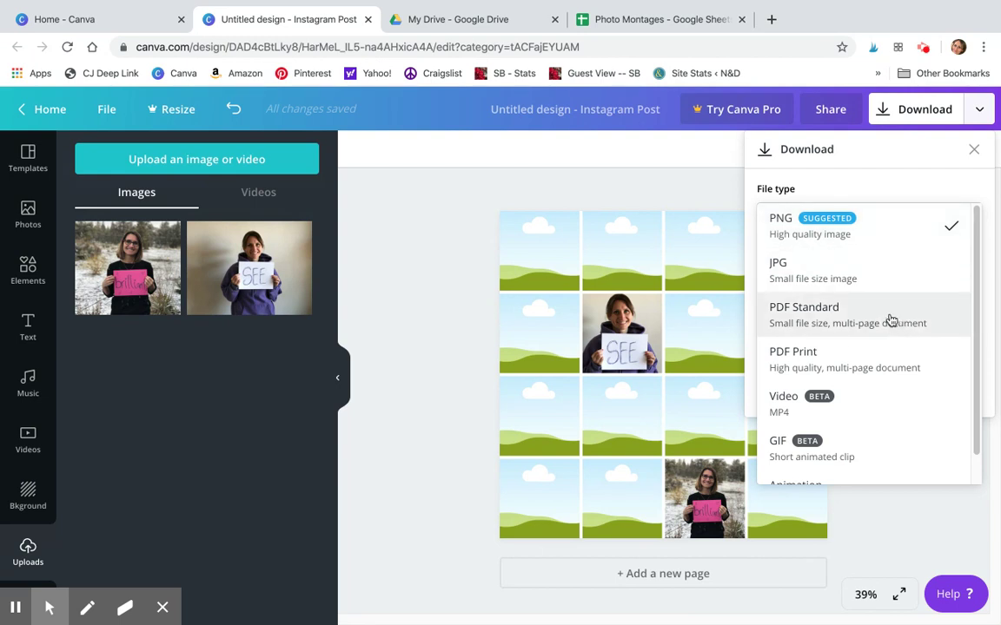
{"action": "left_click", "coordinate": [780, 232]}
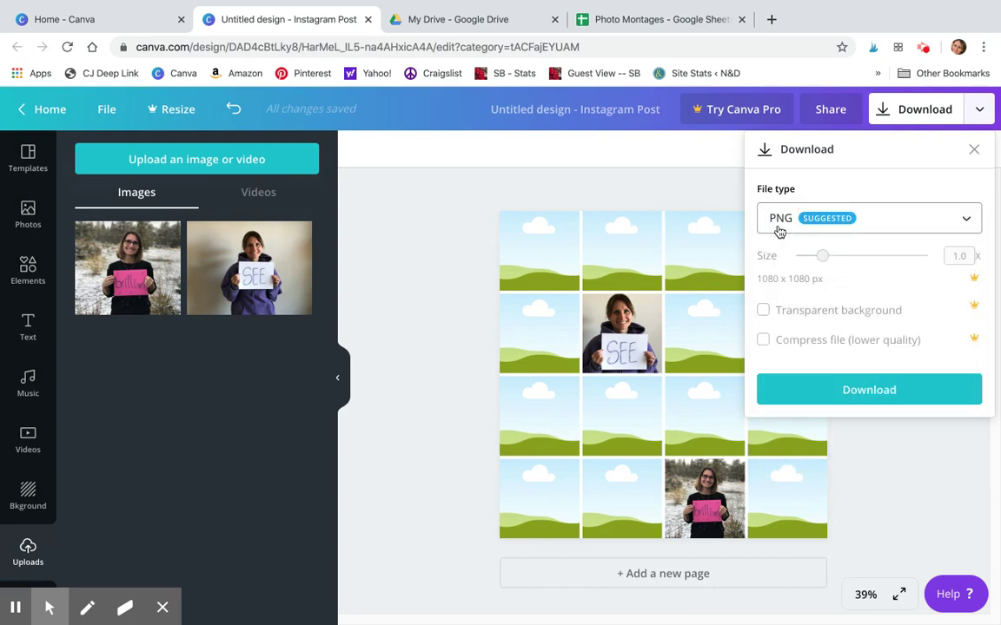
{"action": "left_click", "coordinate": [801, 391]}
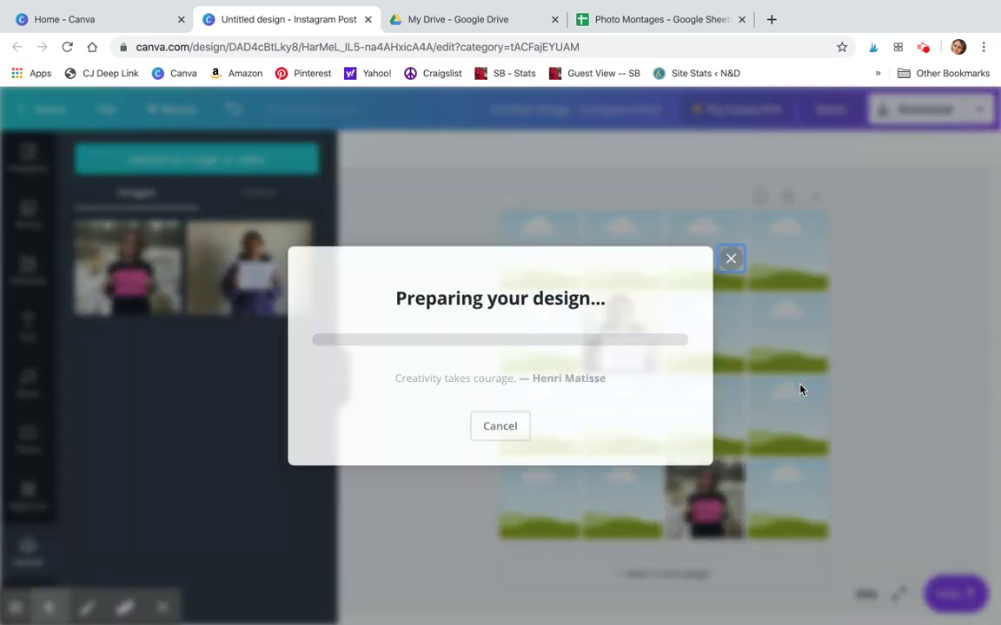